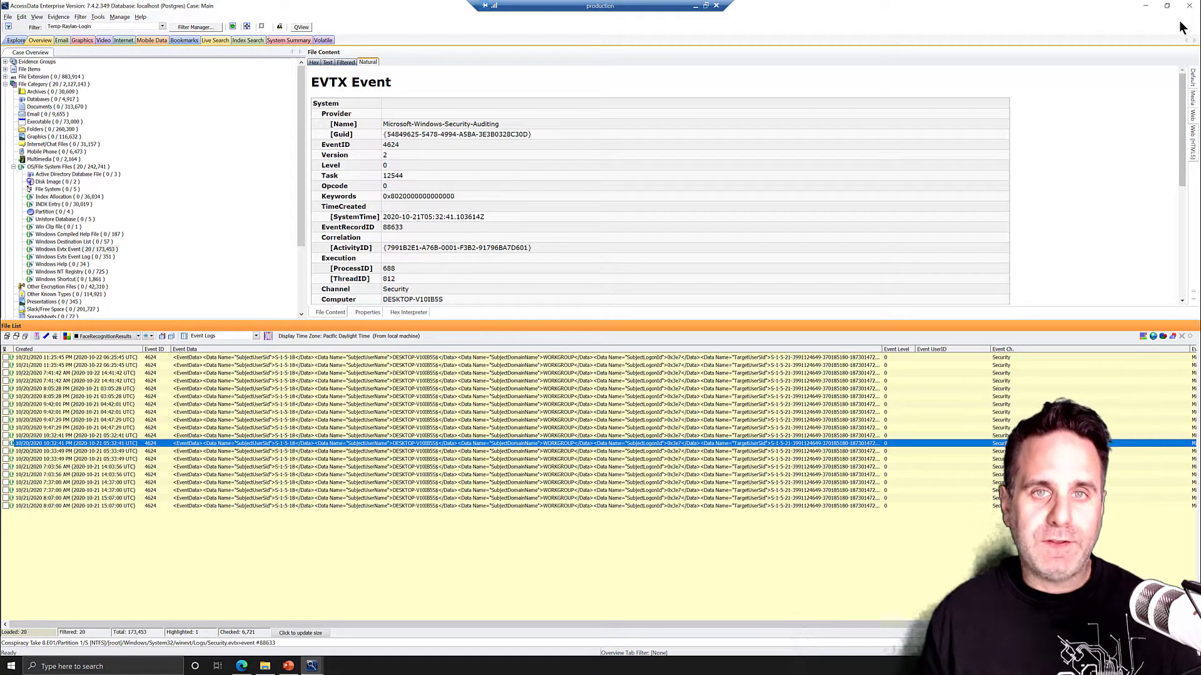
Export all listed event log entries to the pyin desktop folder, saving HTML views and creating manifest files
scroll(809, 137, down, 2)
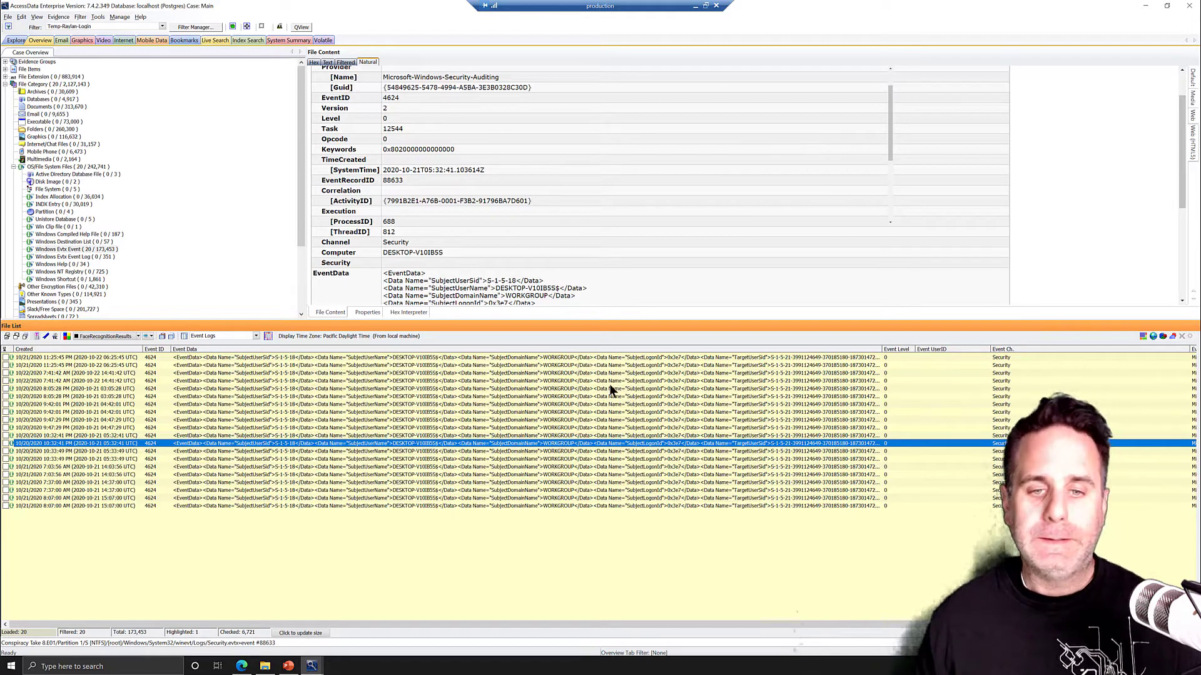
click(436, 425)
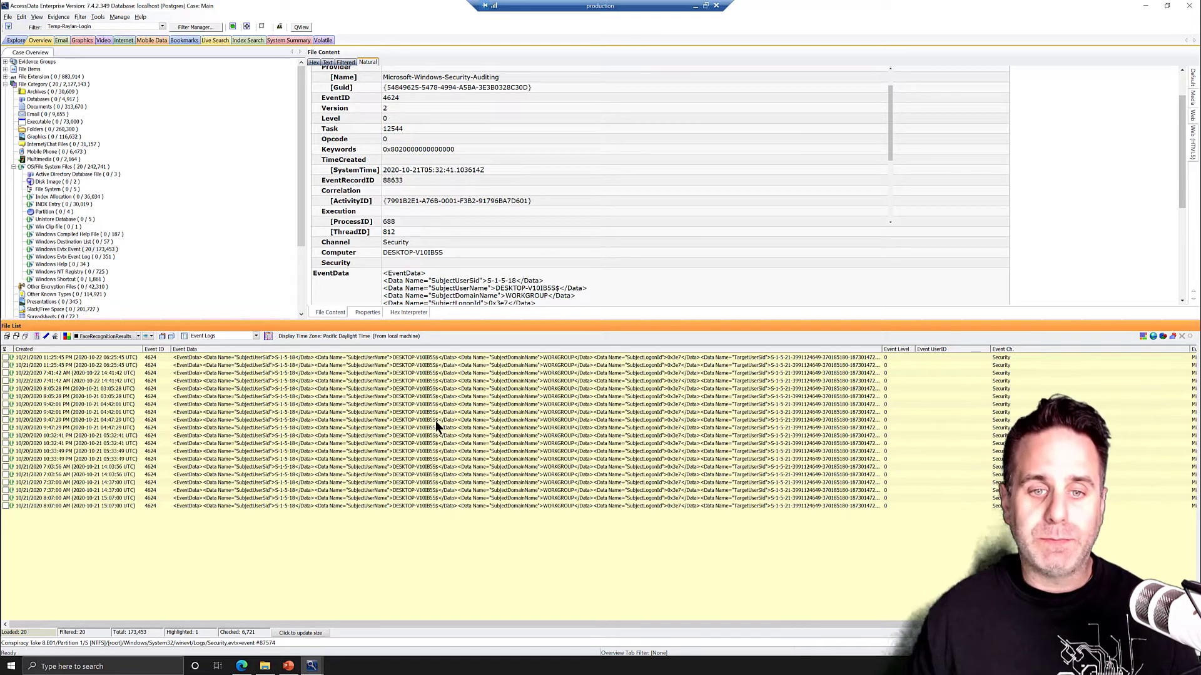
right_click(435, 422)
click(470, 251)
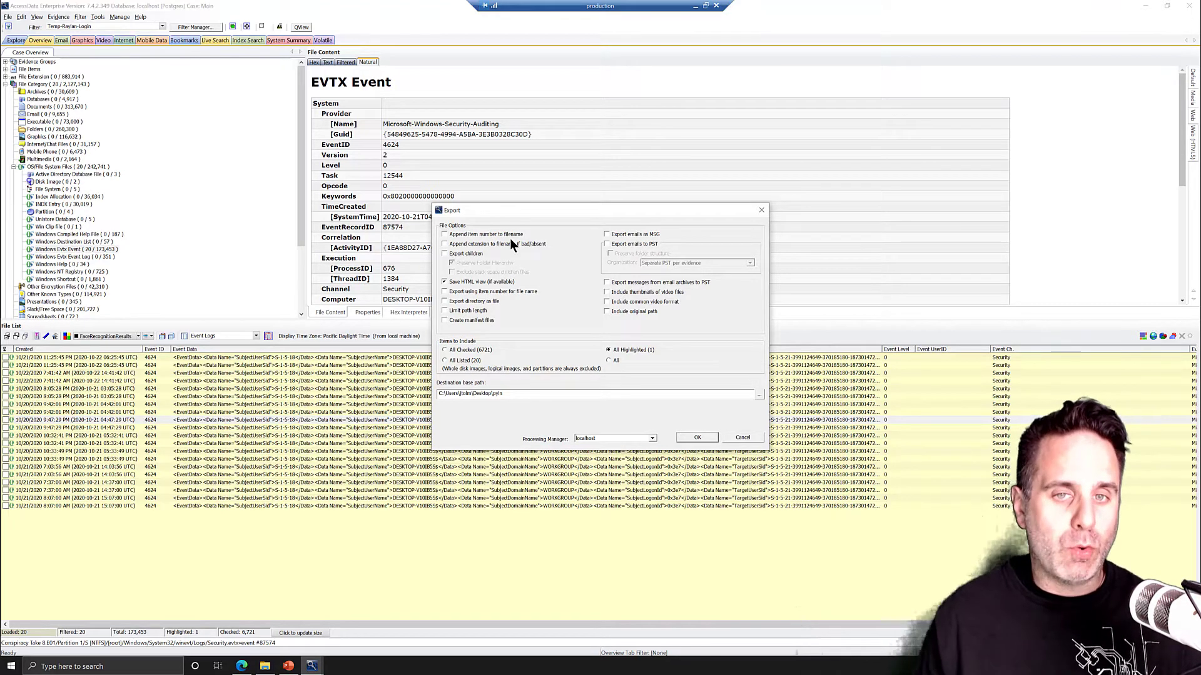
click(456, 235)
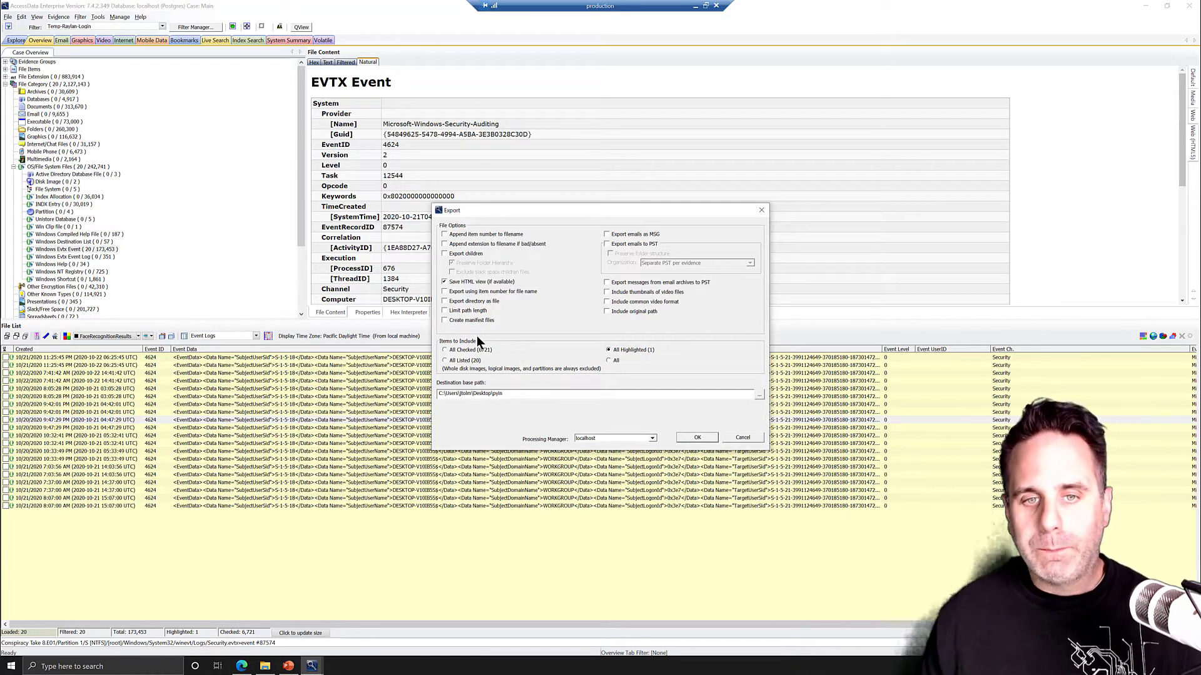
click(445, 320)
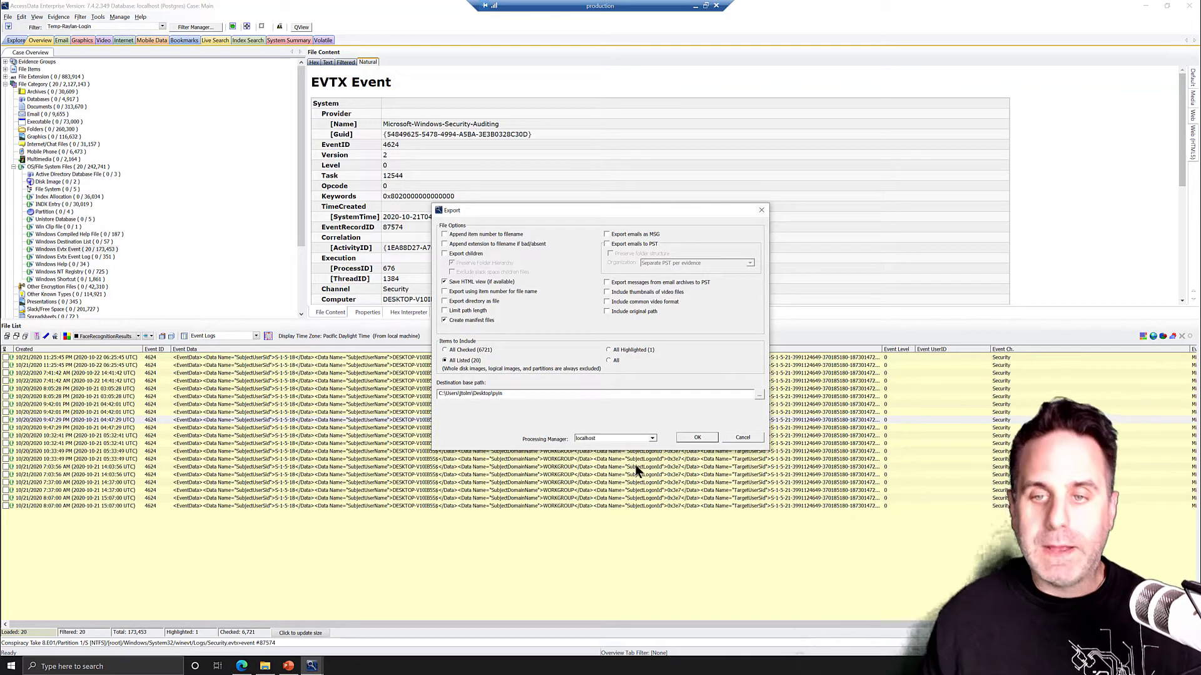
click(703, 436)
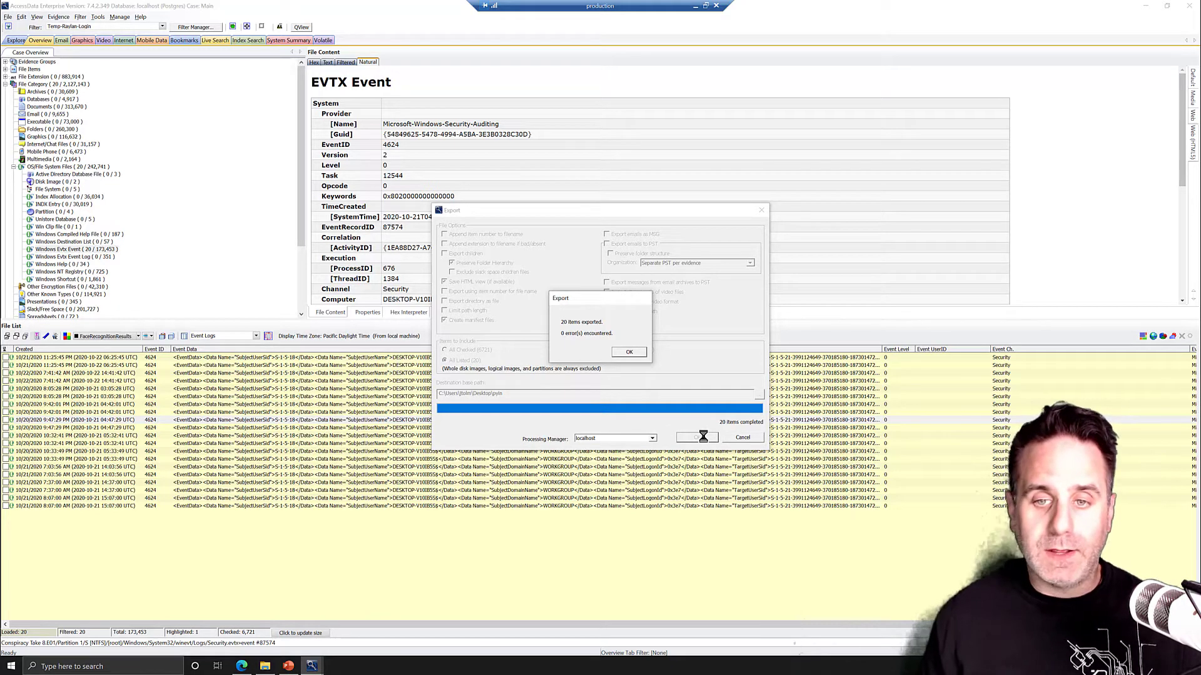
click(629, 351)
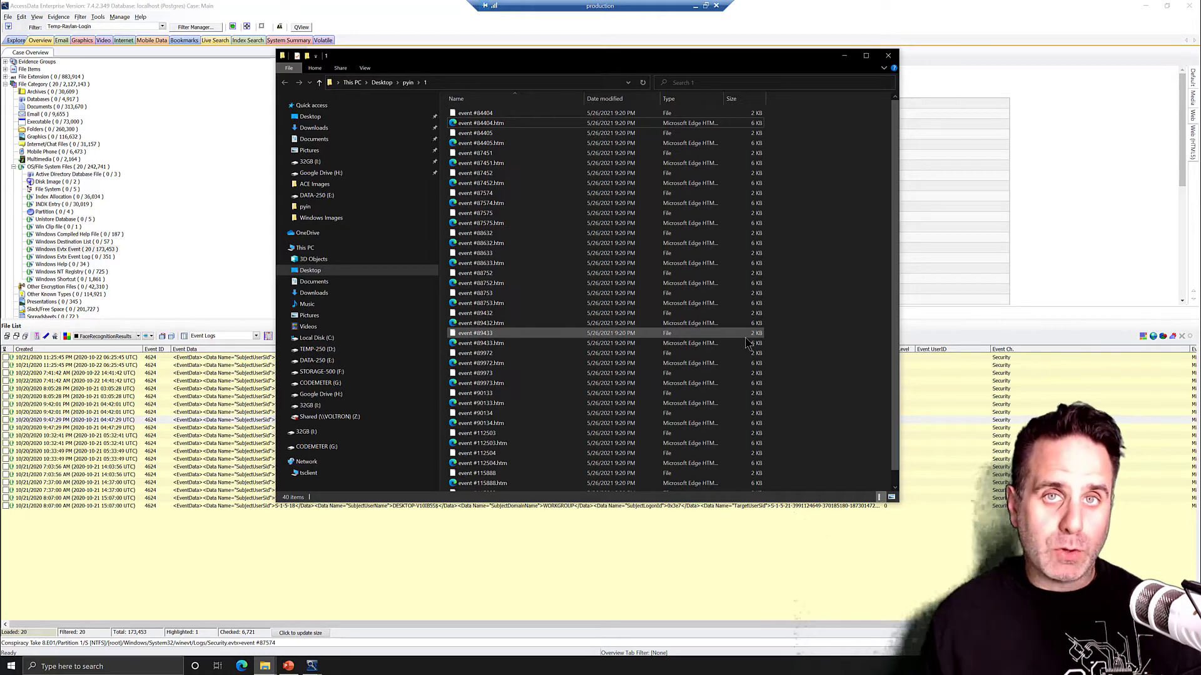
View the exported event #84404.htm in the browser, close it and return to the pyin folder
click(522, 123)
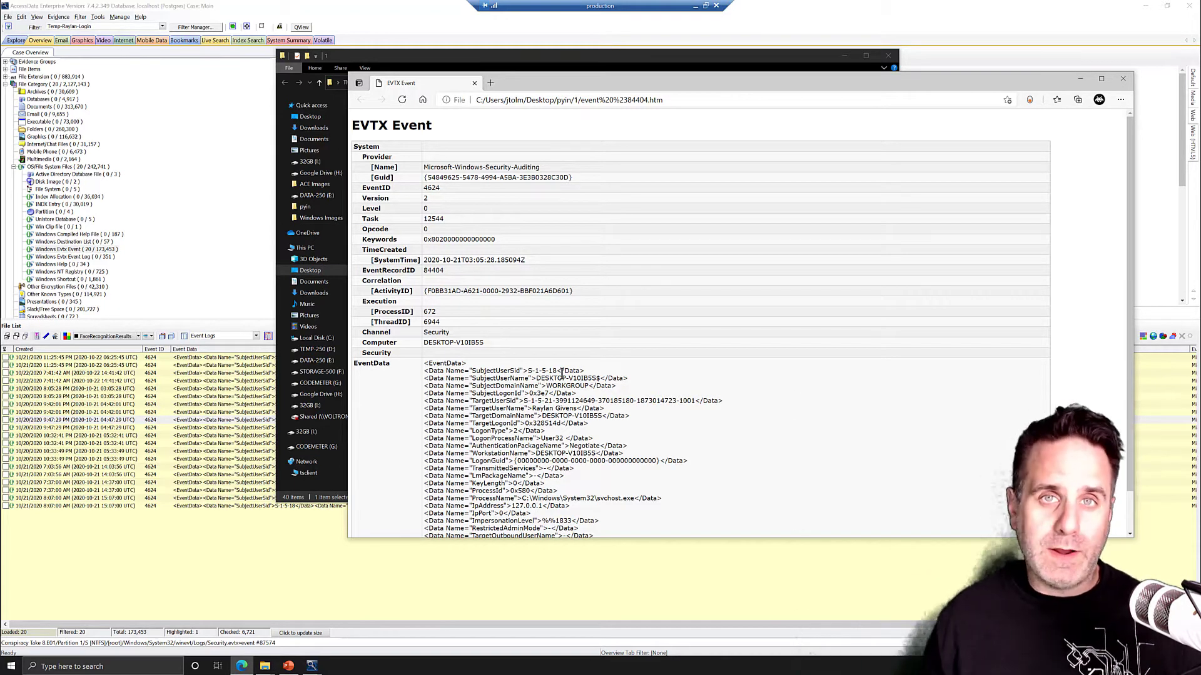
key(ctrl+w)
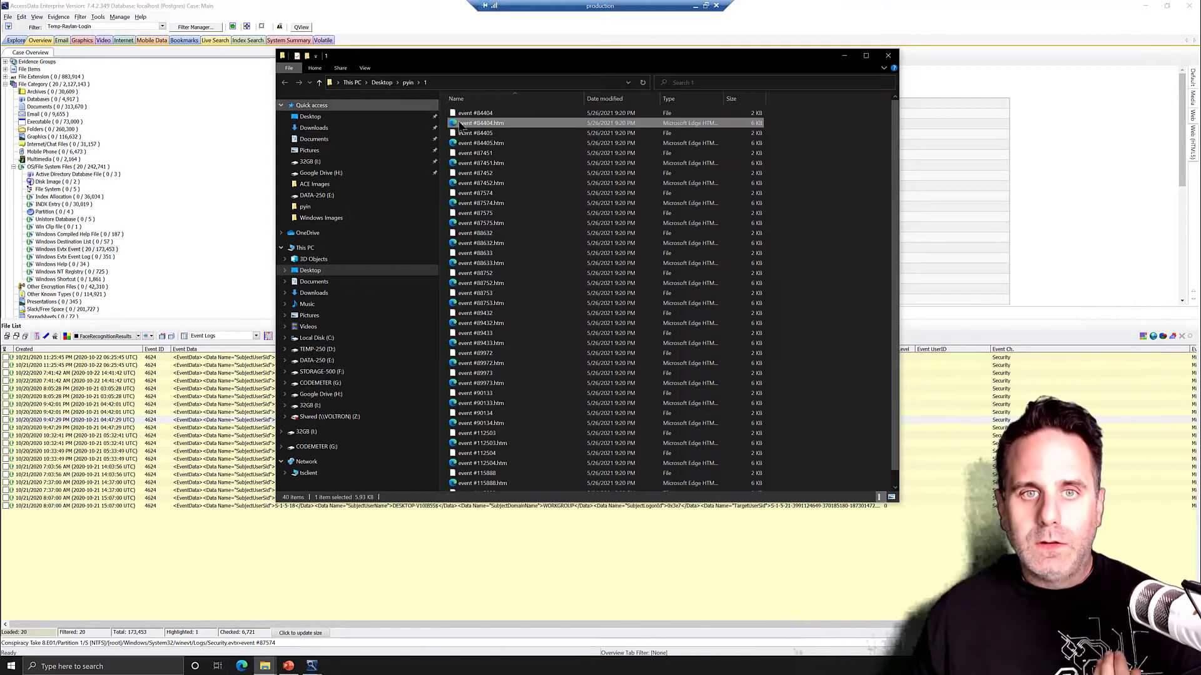
click(408, 82)
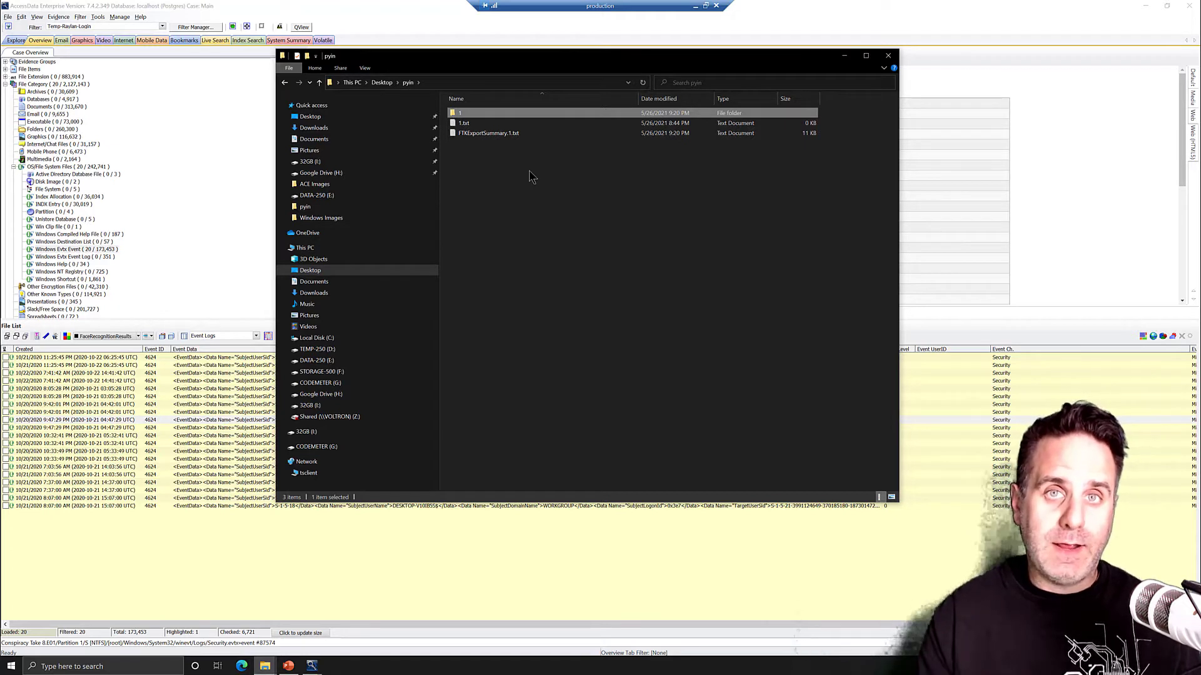
Rename the exported folder 1 in pyin to "Eventlogs login"
click(517, 203)
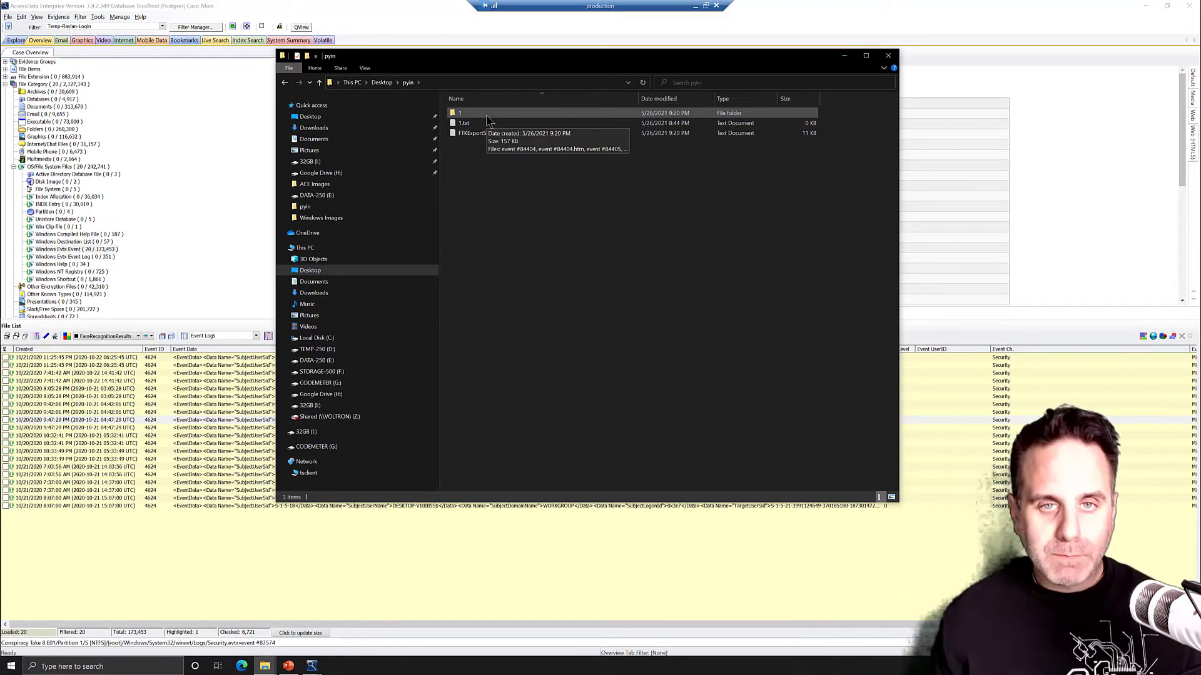
click(487, 115)
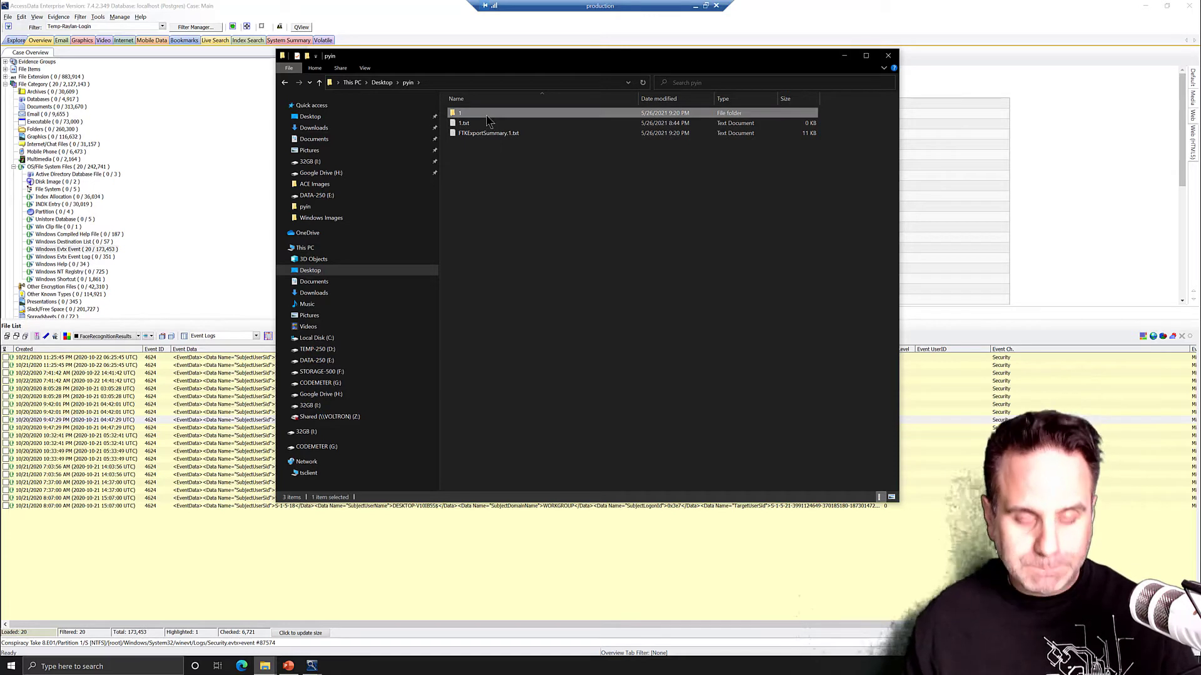
key(F2)
text(Ev)
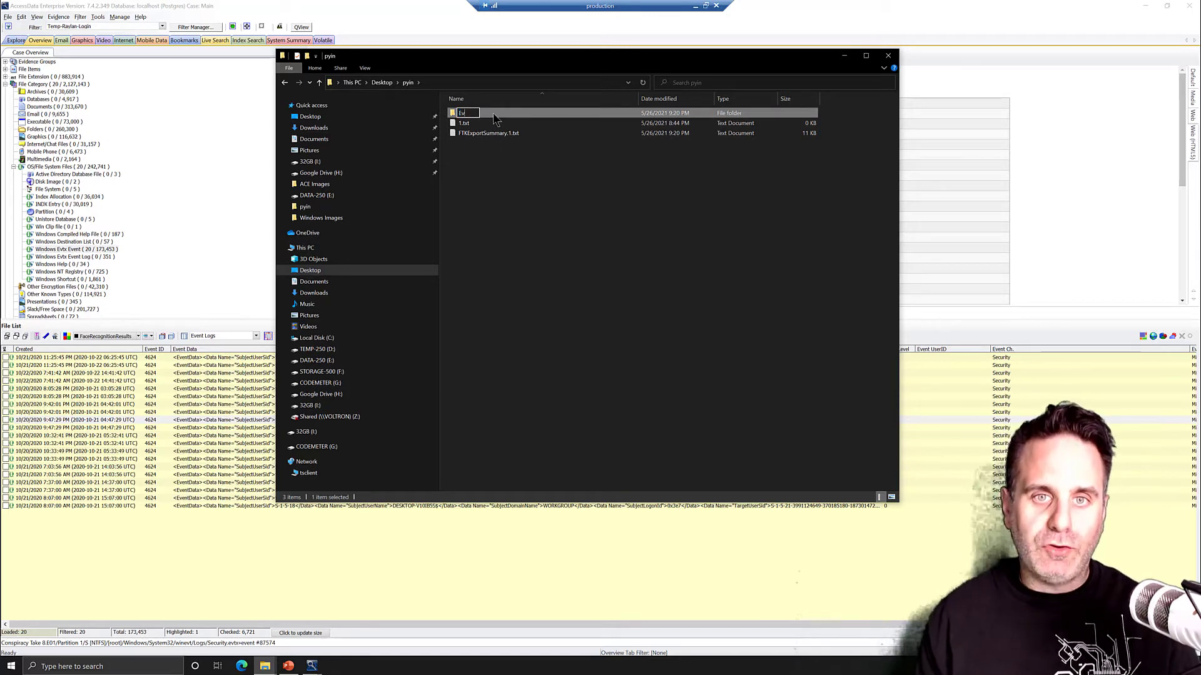
text(entlogs login)
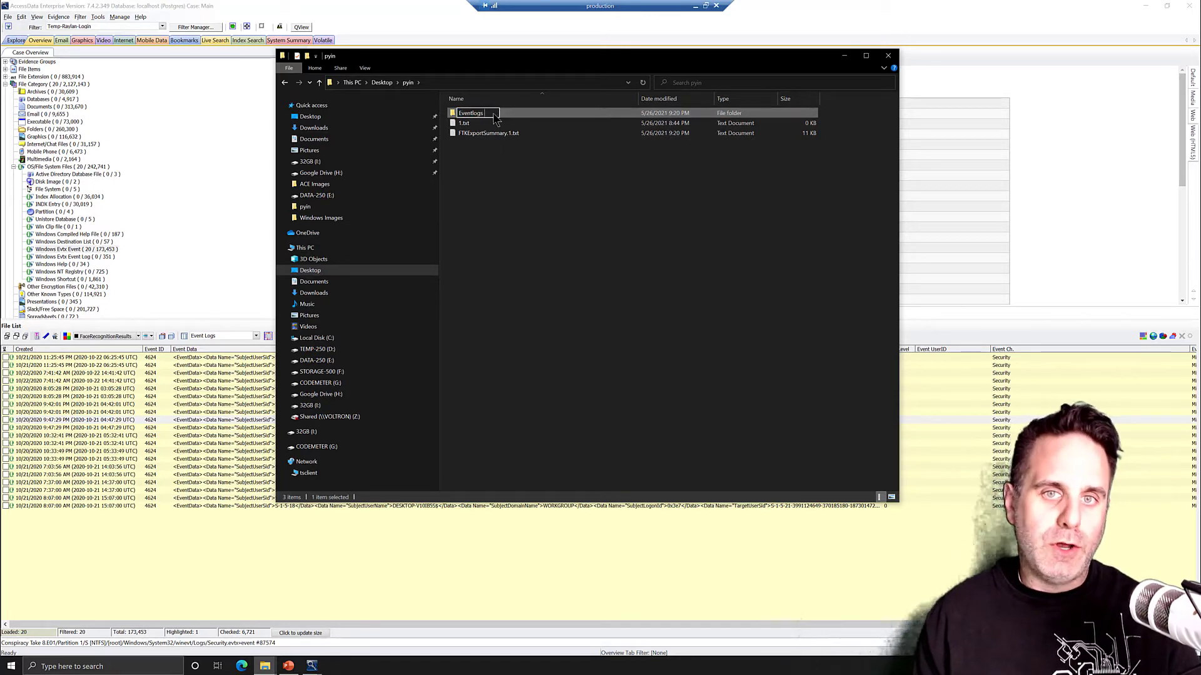
key(Return)
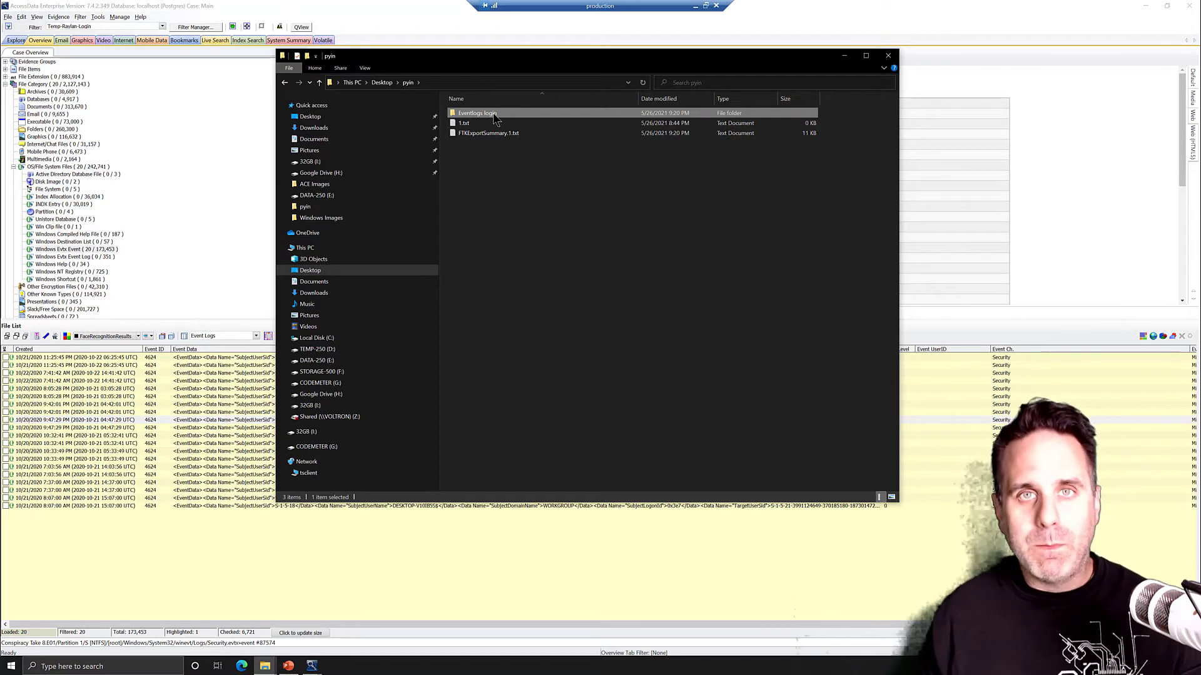
Examine the export manifest FTKExportSummary.1.txt in Notepad and close it
click(503, 134)
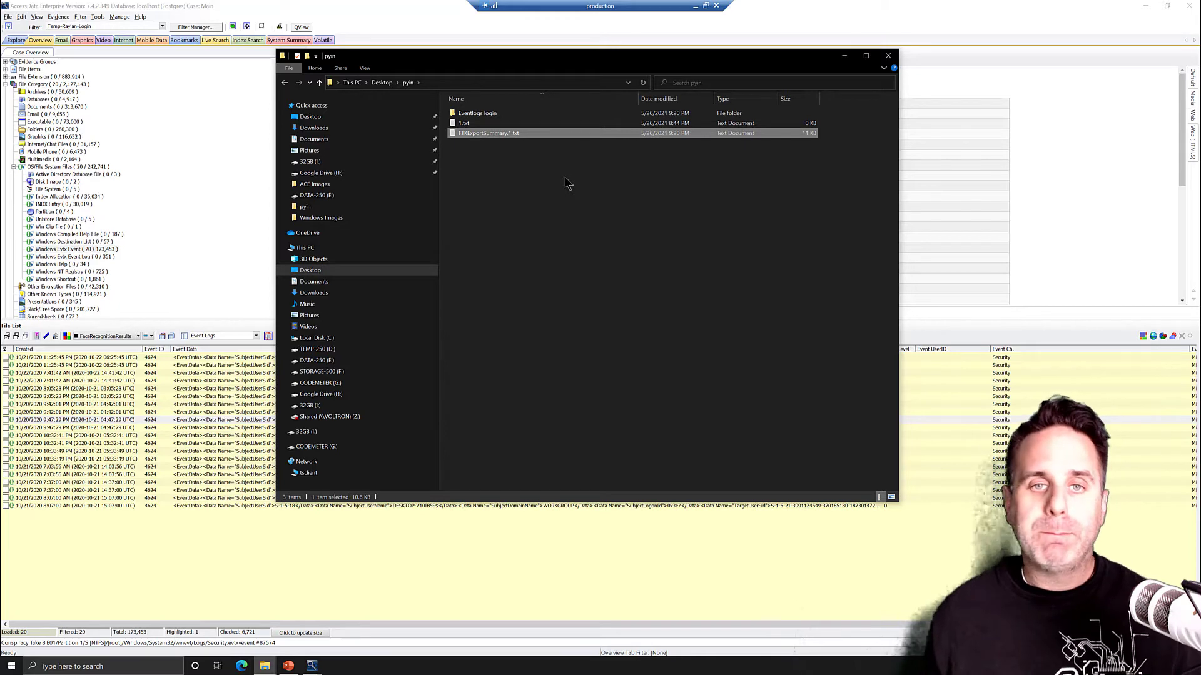
double_click(497, 134)
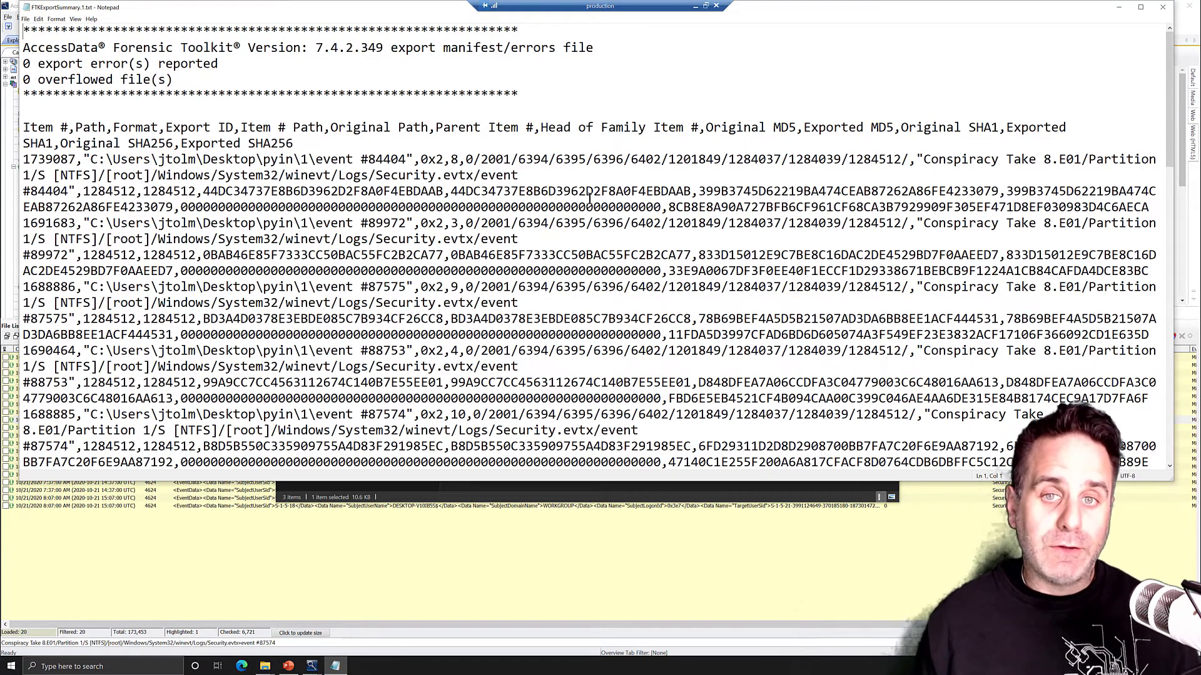
click(1163, 7)
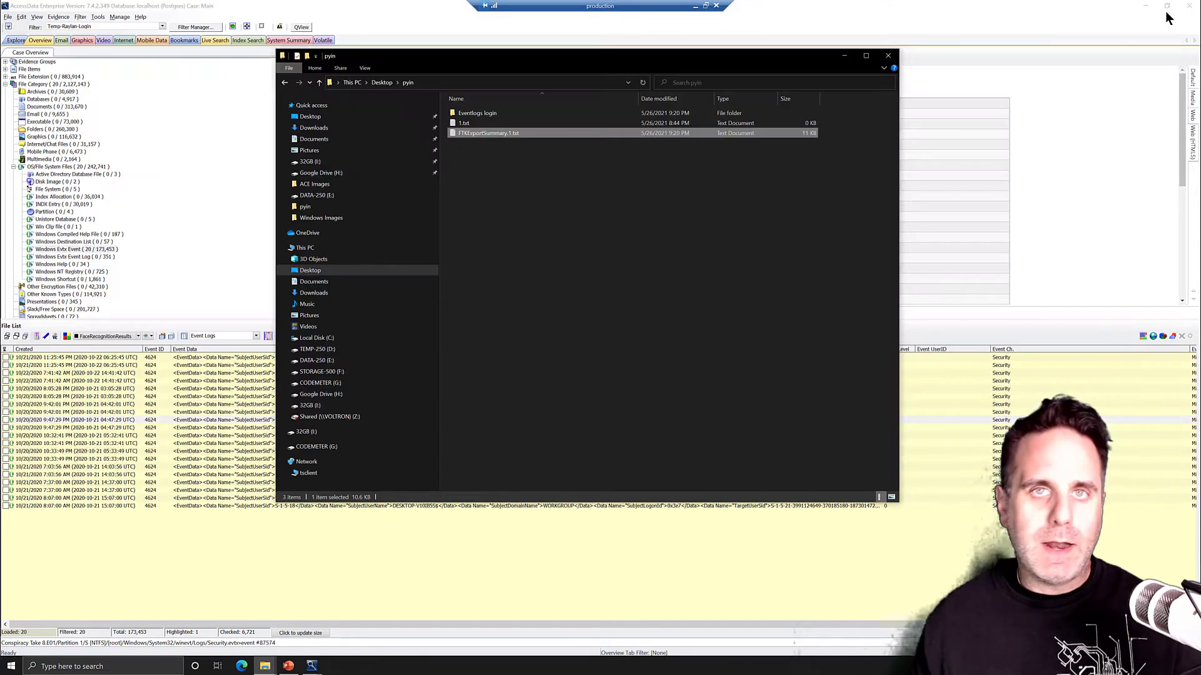
click(661, 219)
Launch Excel with a new blank workbook
key(super)
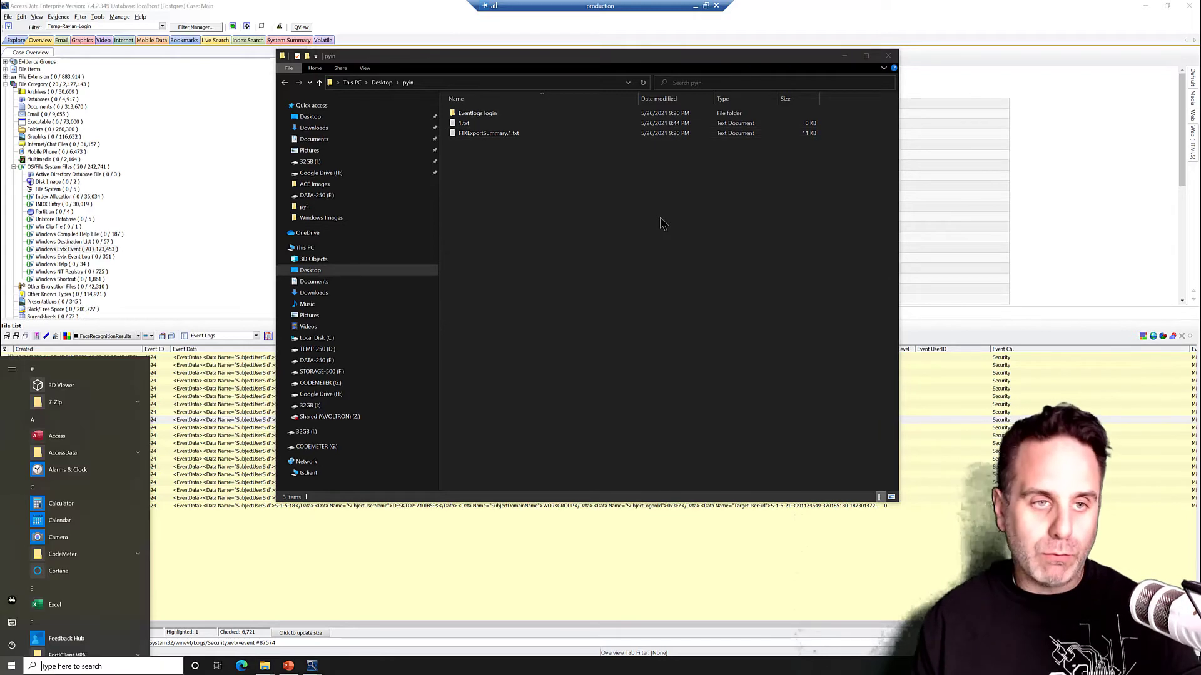
text(ex)
key(Return)
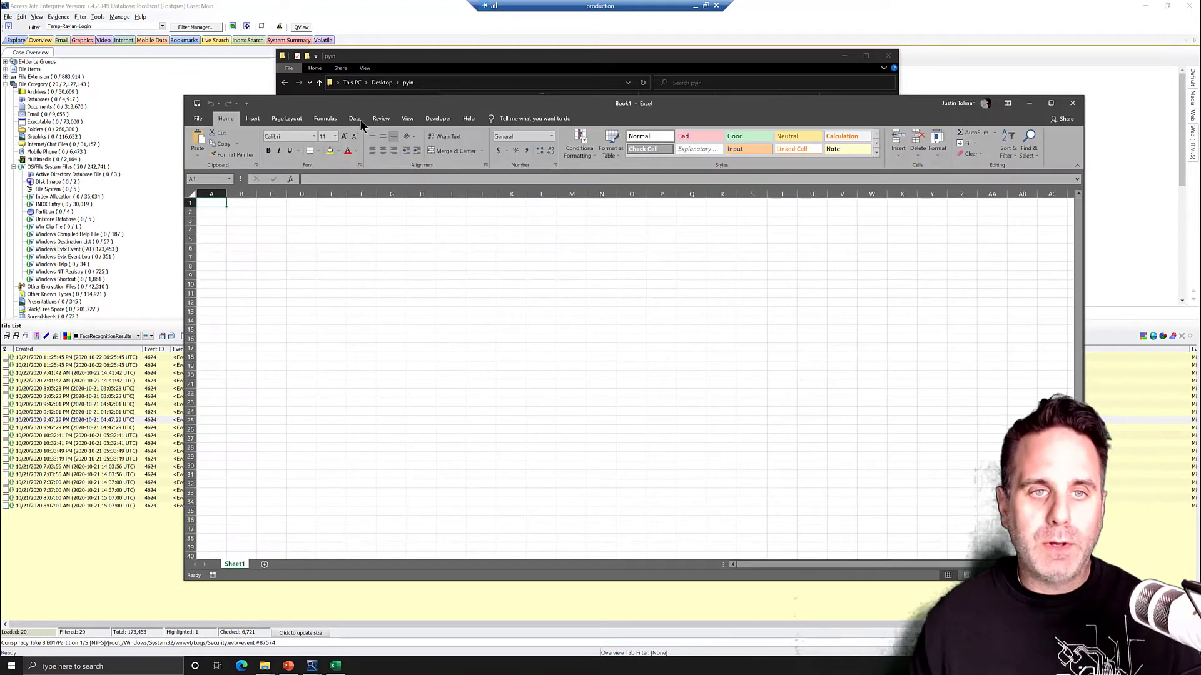
Import FTKExportSummary.1.txt from the pyin desktop folder into the workbook as comma-delimited text and load it as a table
click(356, 119)
click(222, 152)
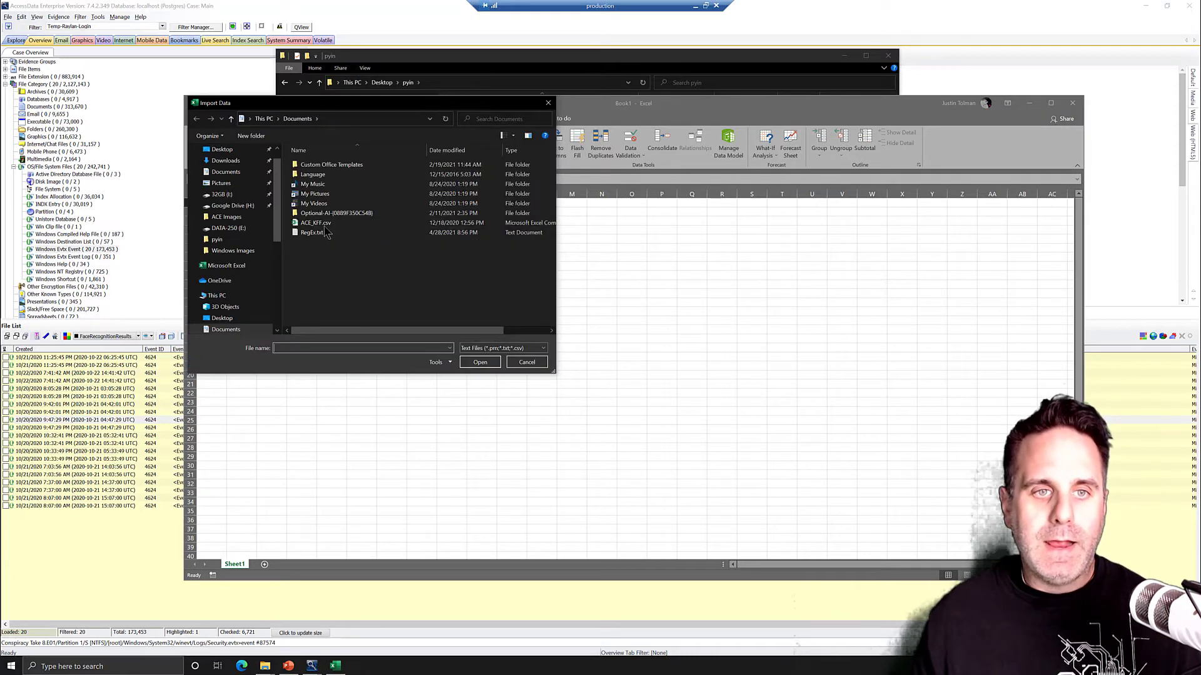
click(221, 150)
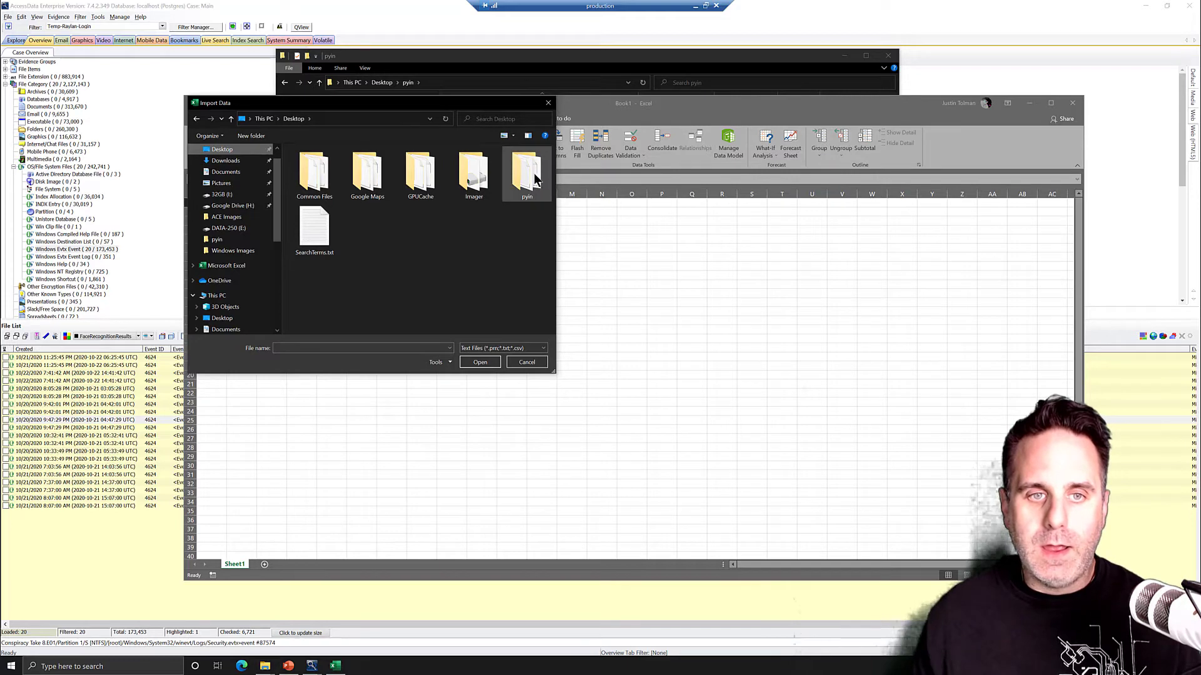
double_click(527, 178)
click(332, 183)
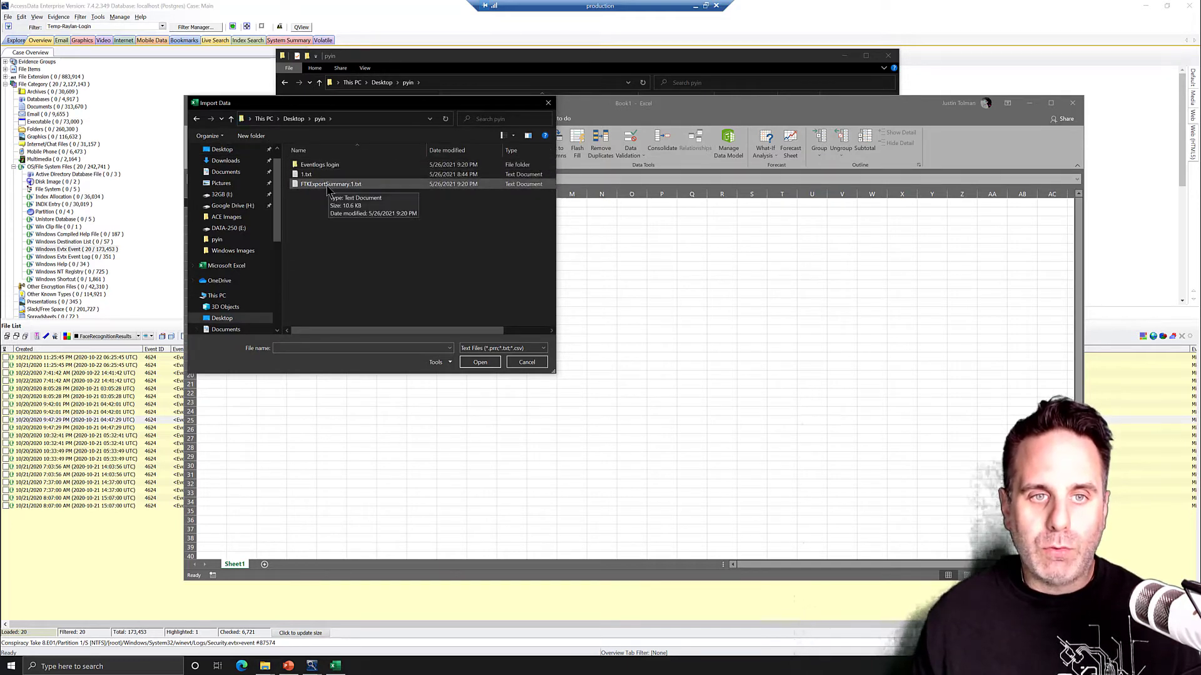
click(480, 362)
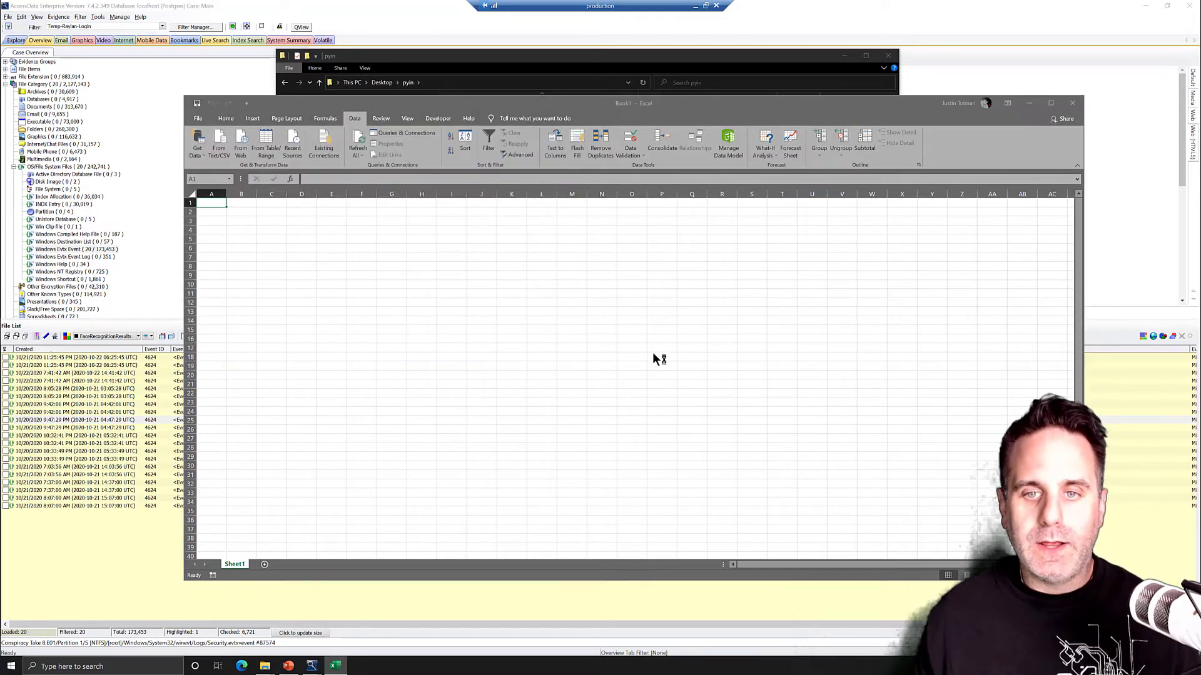
click(807, 384)
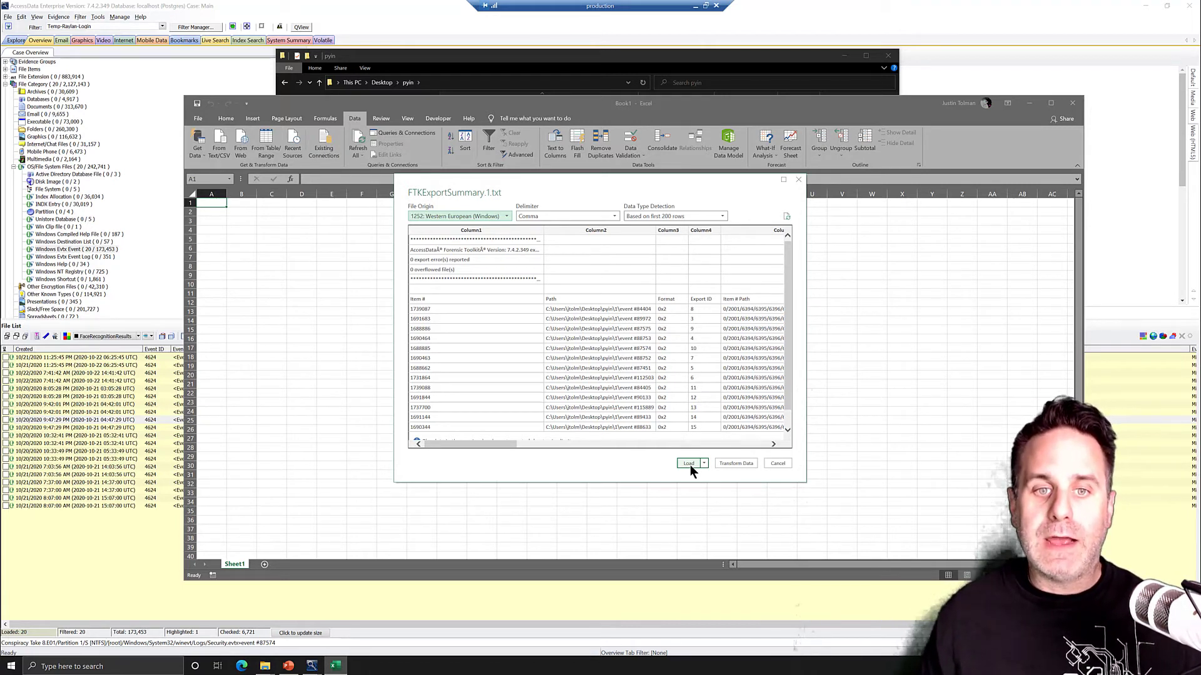
click(689, 464)
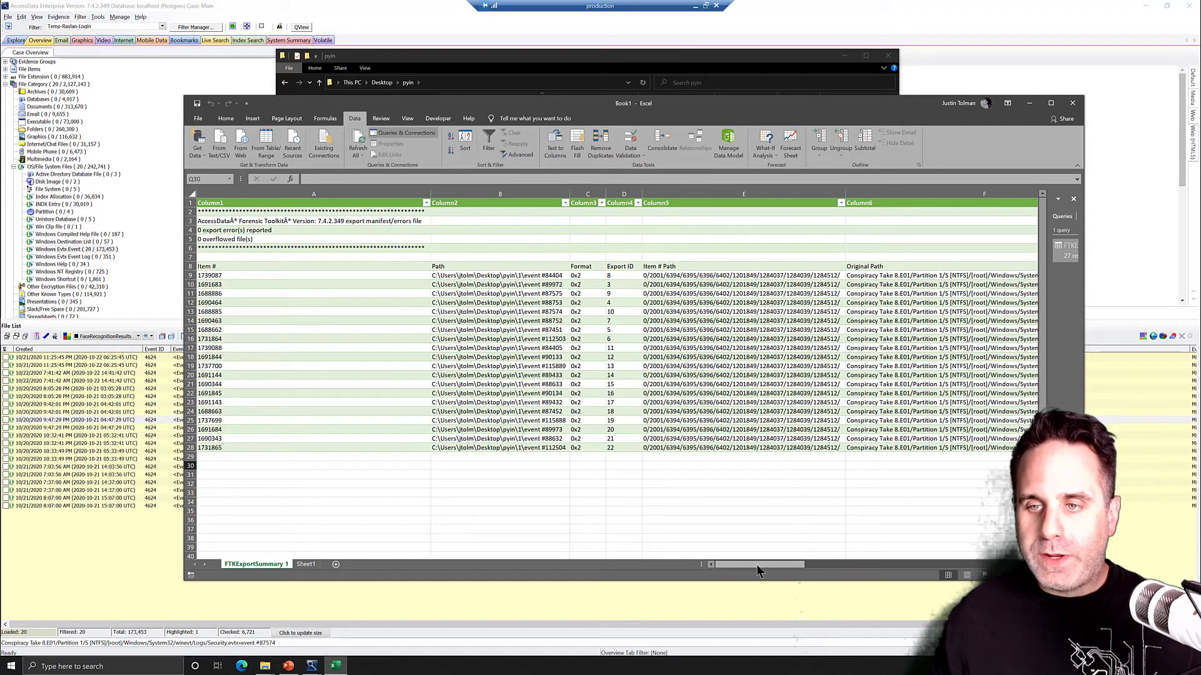
Examine the original path and the original and exported MD5, SHA1 and SHA256 columns of the imported manifest
drag(756, 564, 853, 563)
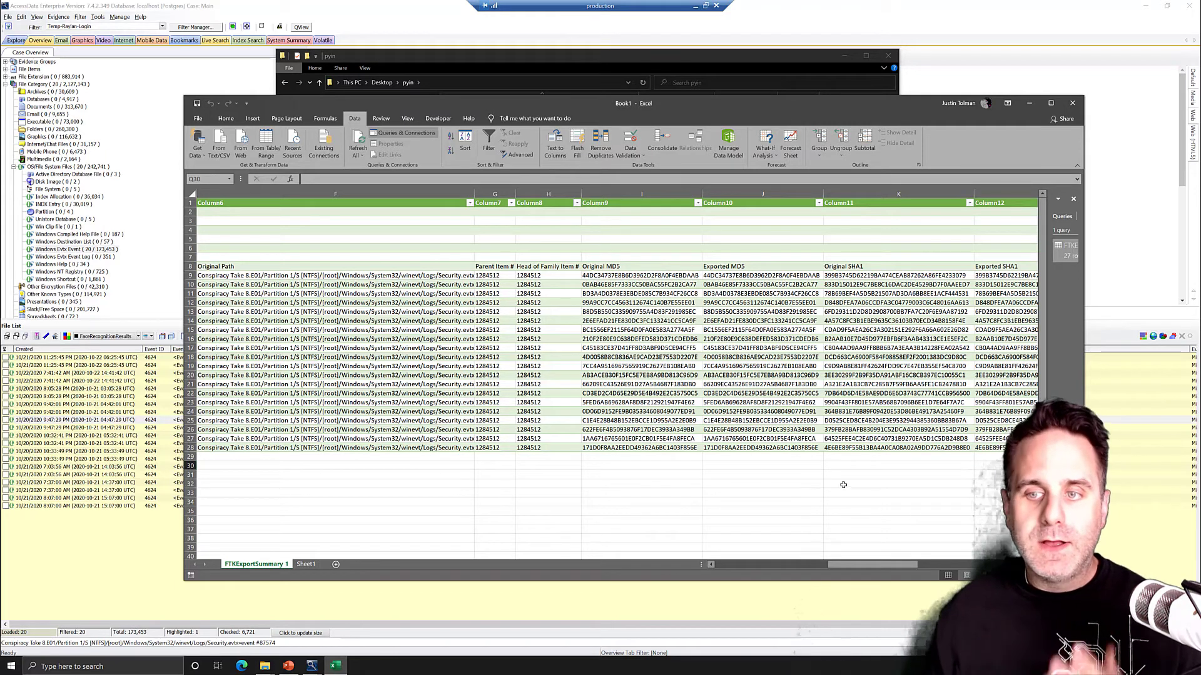
drag(843, 568, 903, 568)
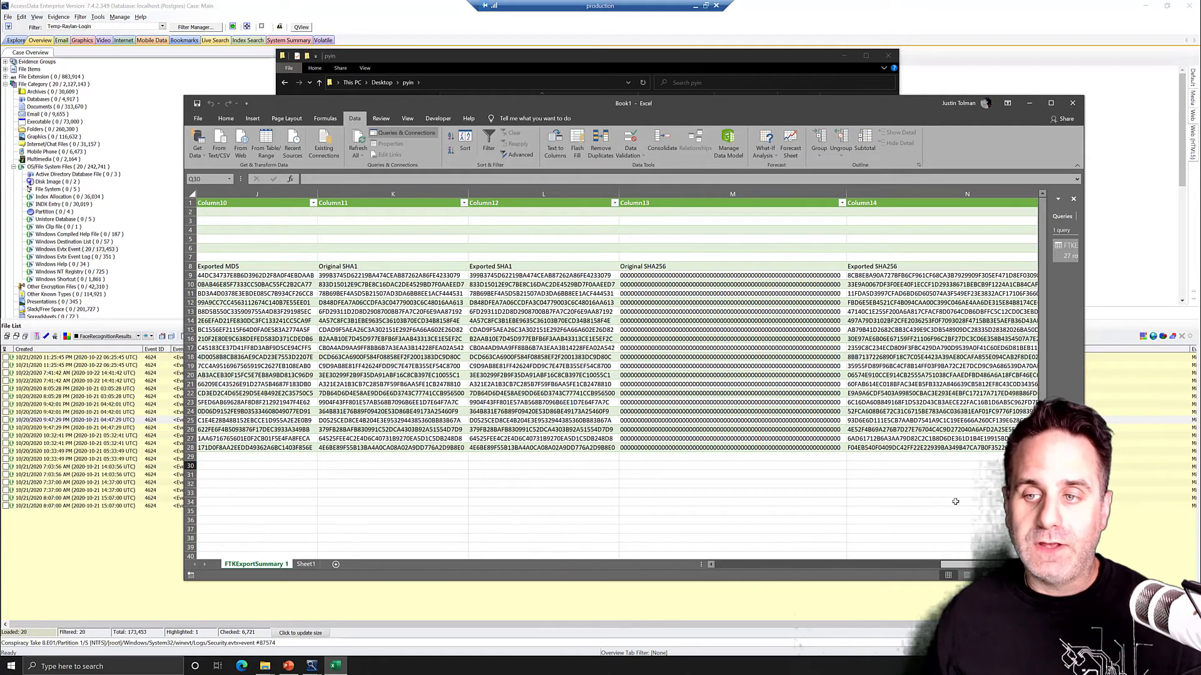
scroll(955, 502, right, 1)
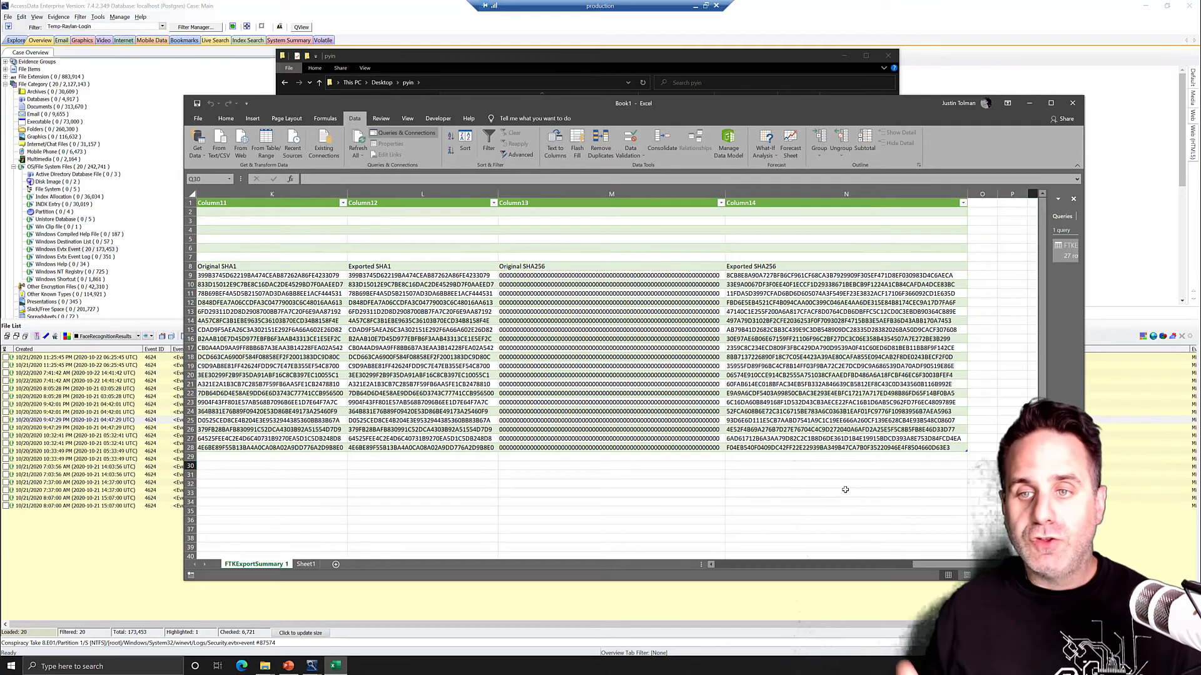